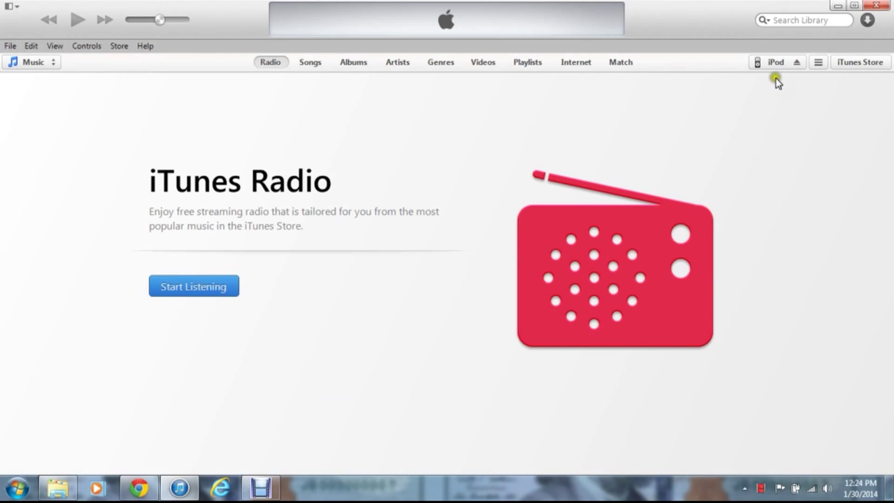
- View the iPod nano's Summary in iTunes, then bring up the Explorer Computer window
click(769, 69)
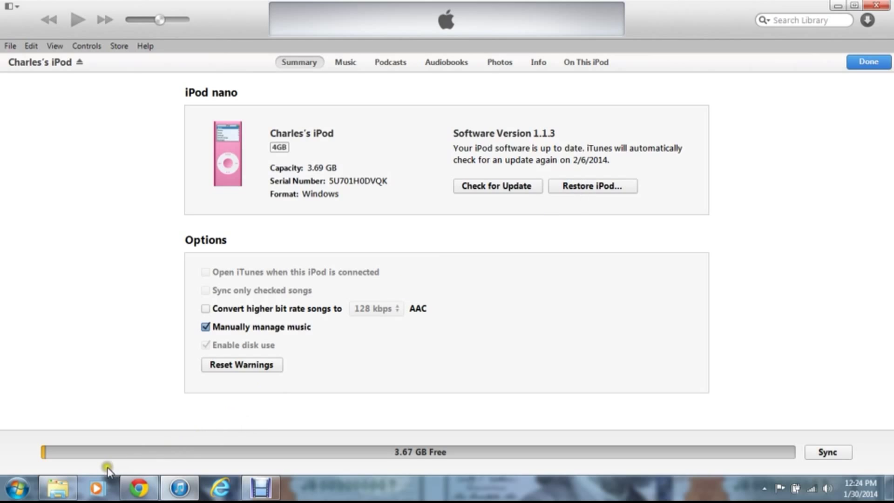
click(57, 487)
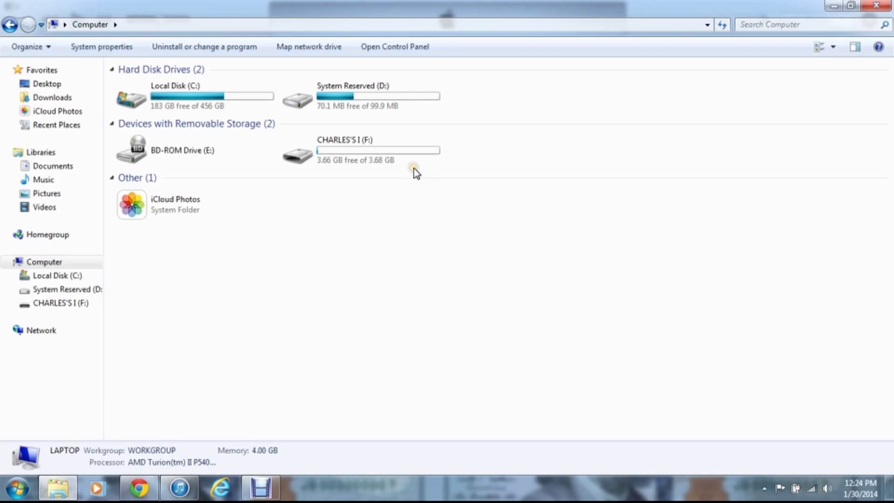
- Open iPod drive F: and switch the folder options to Don't show hidden files, folders, or drives
click(347, 147)
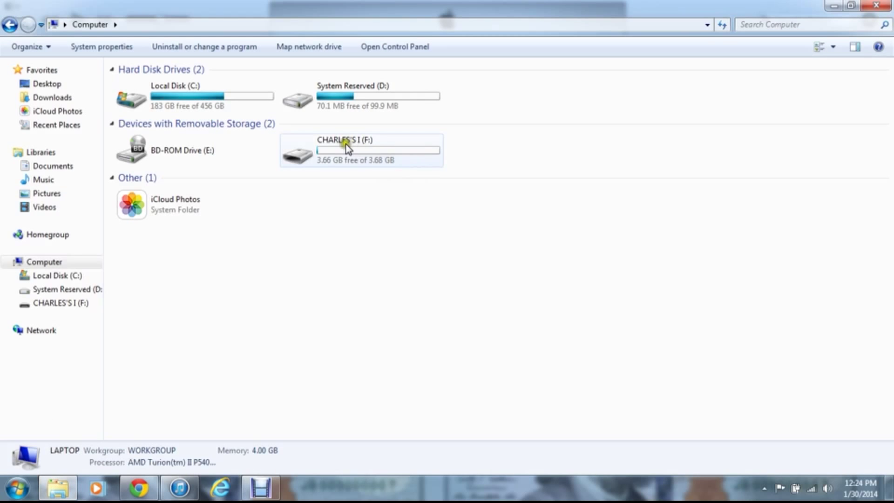
double_click(345, 147)
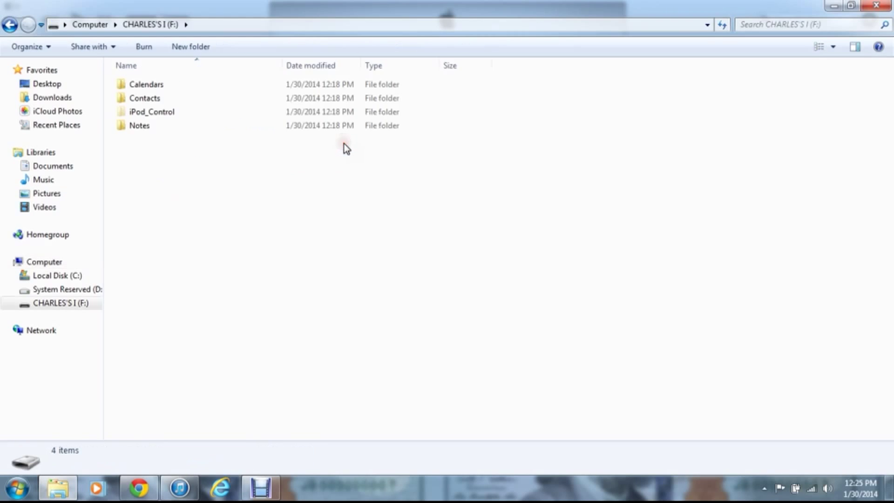
click(48, 46)
click(54, 180)
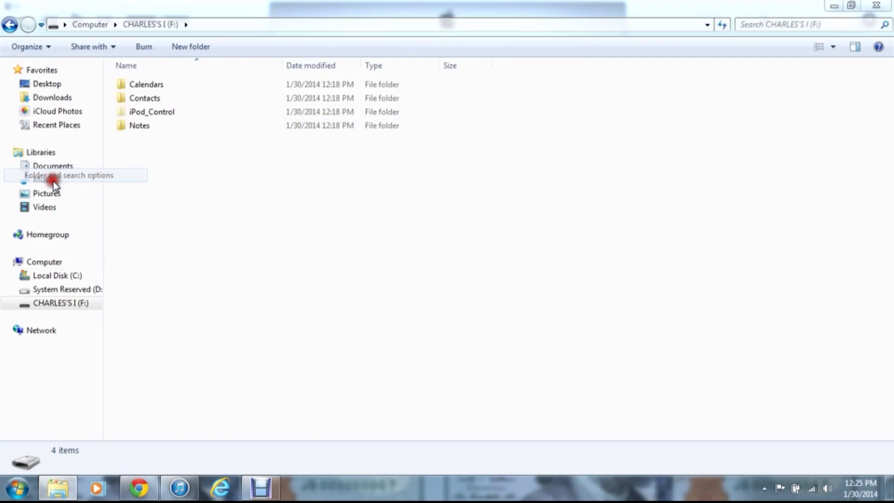
click(64, 72)
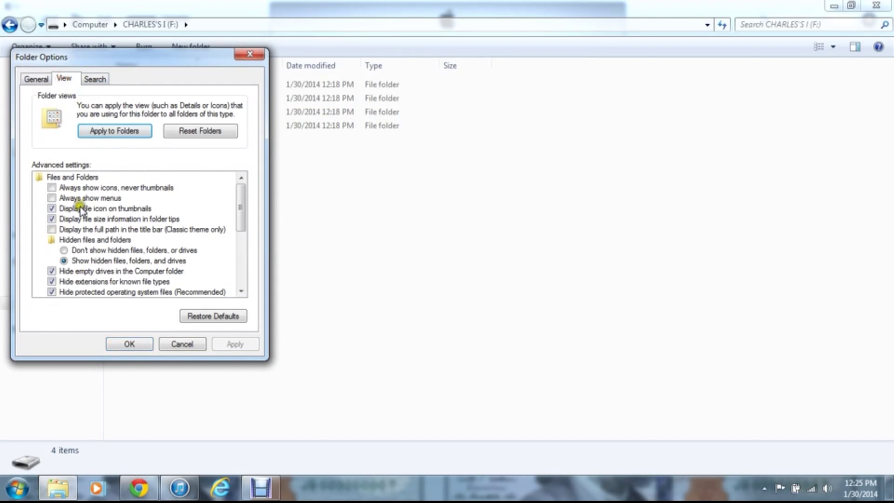
click(64, 251)
click(235, 343)
click(128, 343)
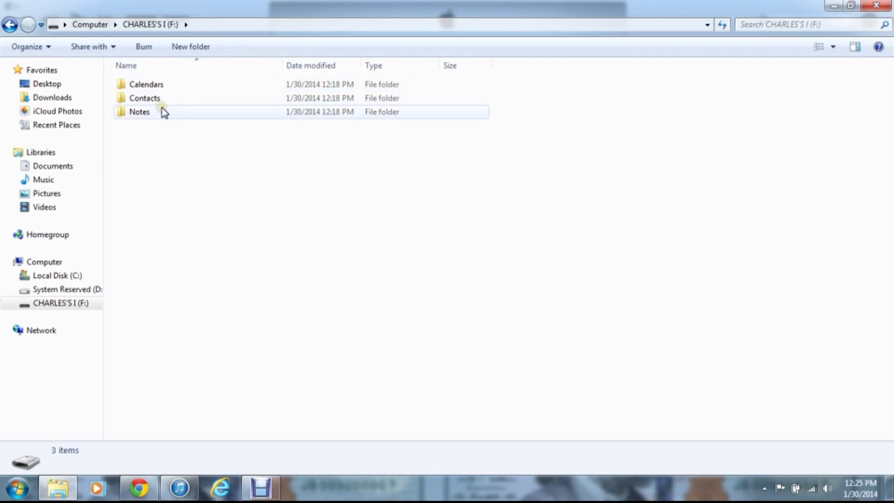
click(192, 139)
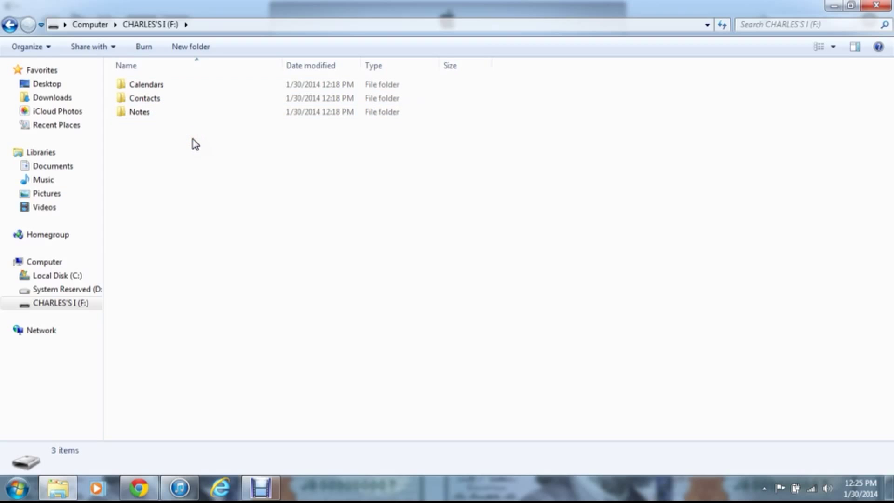
- Turn on Show hidden files, folders, and drives, then open the iPod_Control folder
click(46, 48)
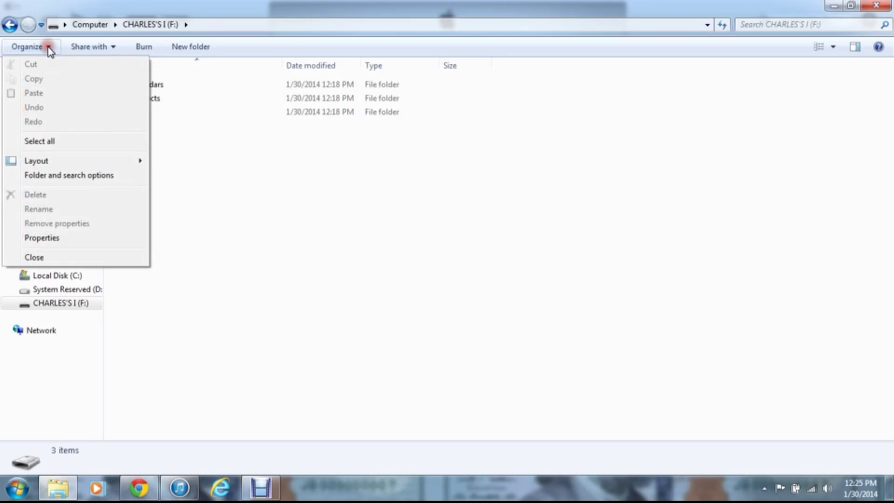
click(79, 175)
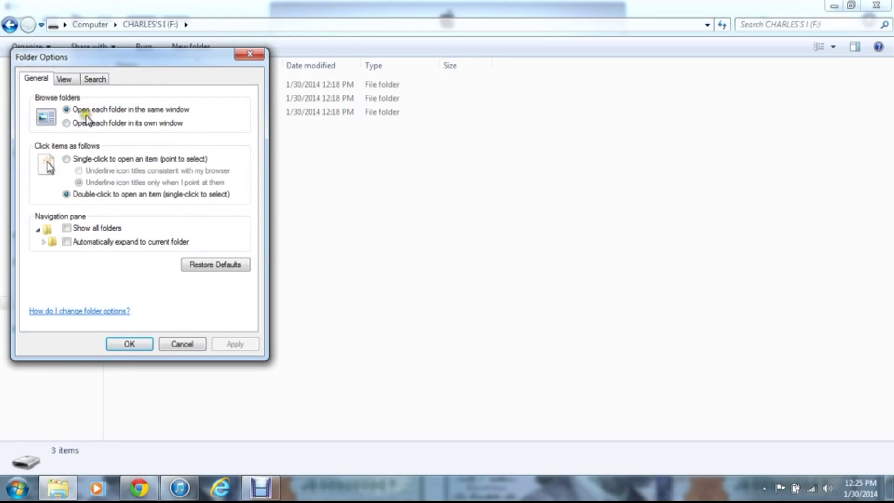
click(63, 78)
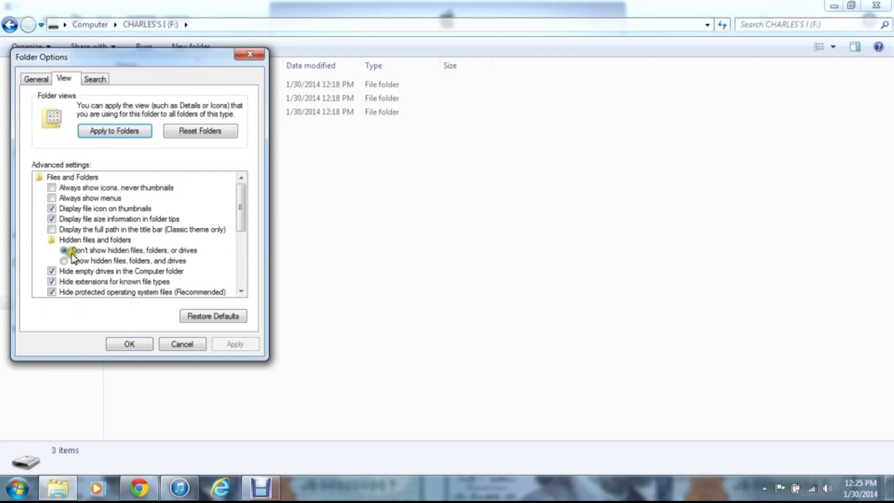
click(65, 259)
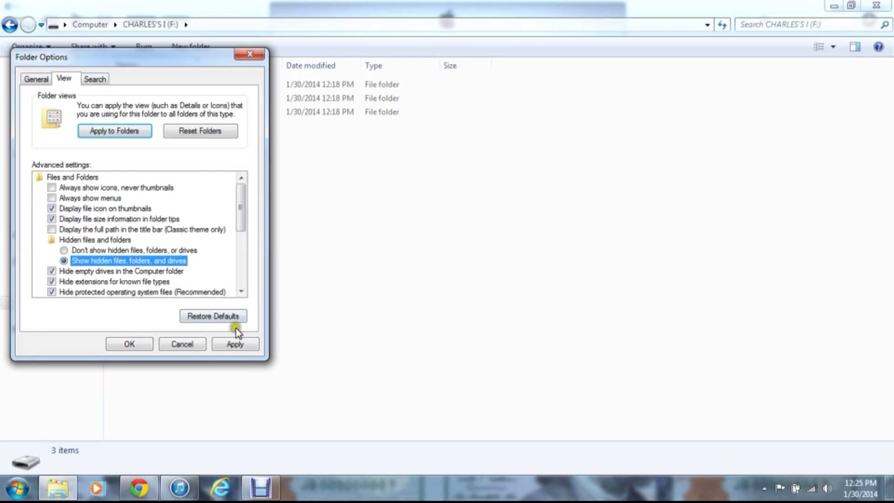
click(243, 344)
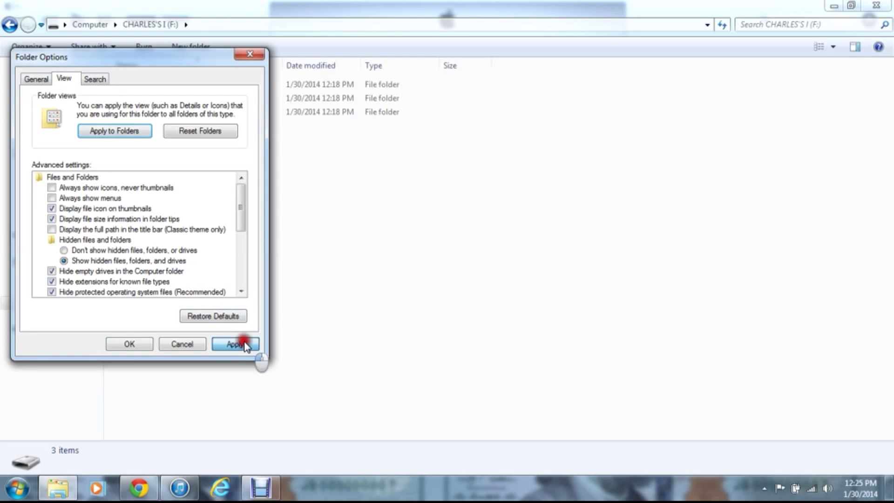
click(142, 340)
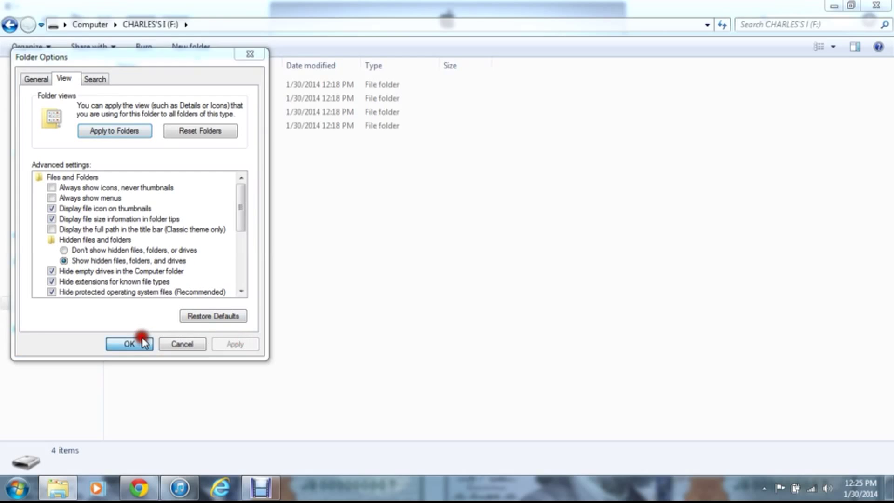
double_click(177, 116)
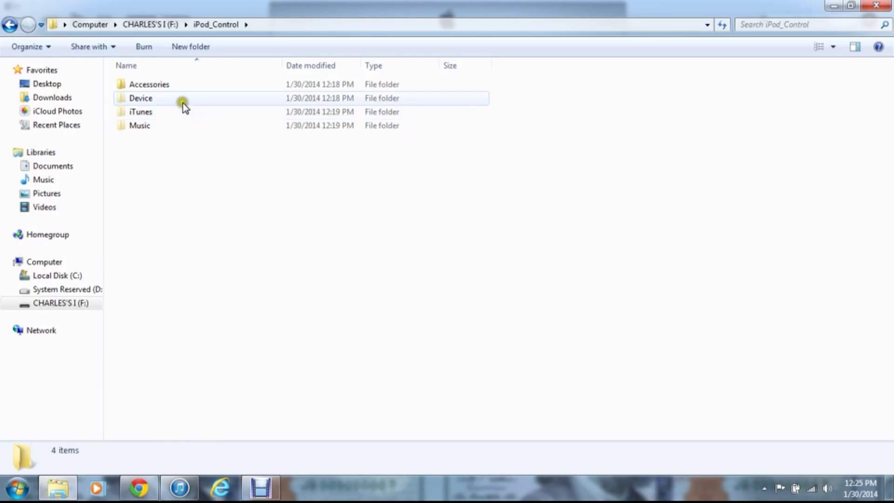
- After checking the iTunes folder, permanently delete _unlocked from iPod_Control's Device folder
click(174, 111)
double_click(174, 112)
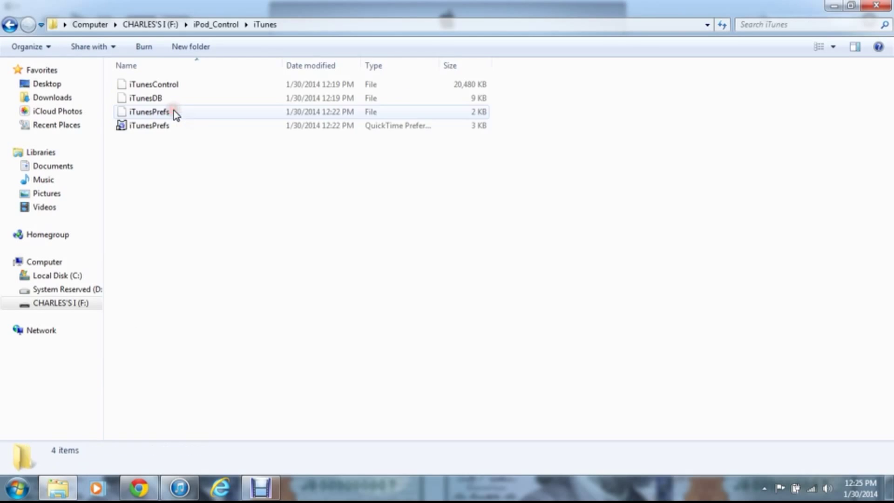
click(8, 26)
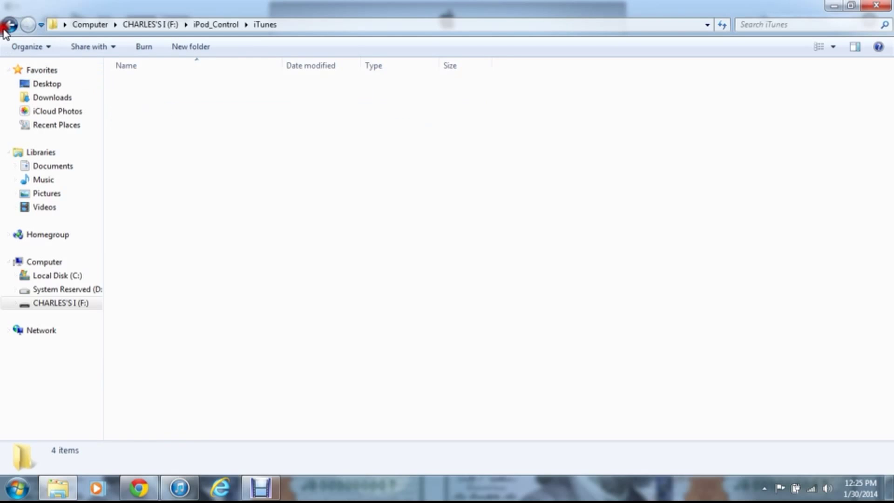
double_click(161, 99)
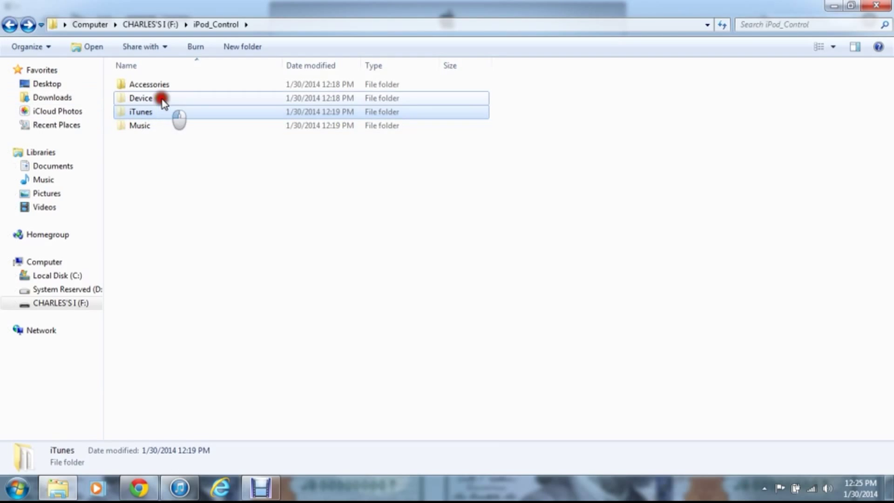
click(160, 86)
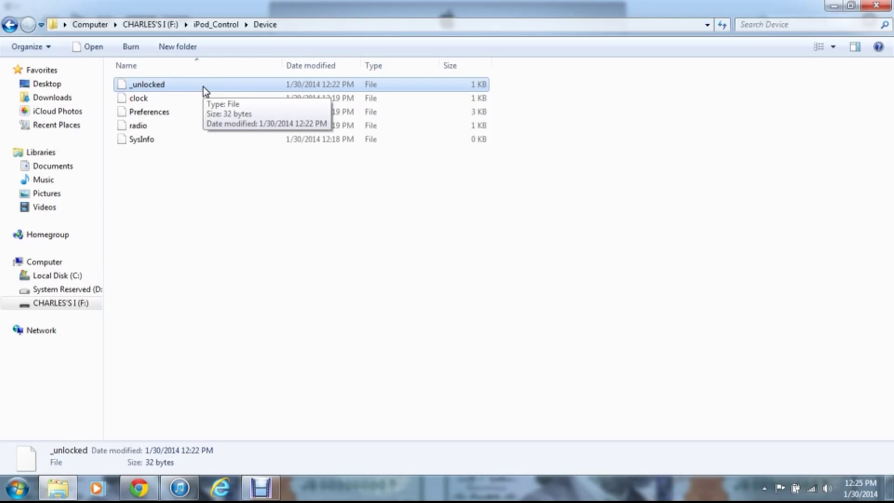
key(Delete)
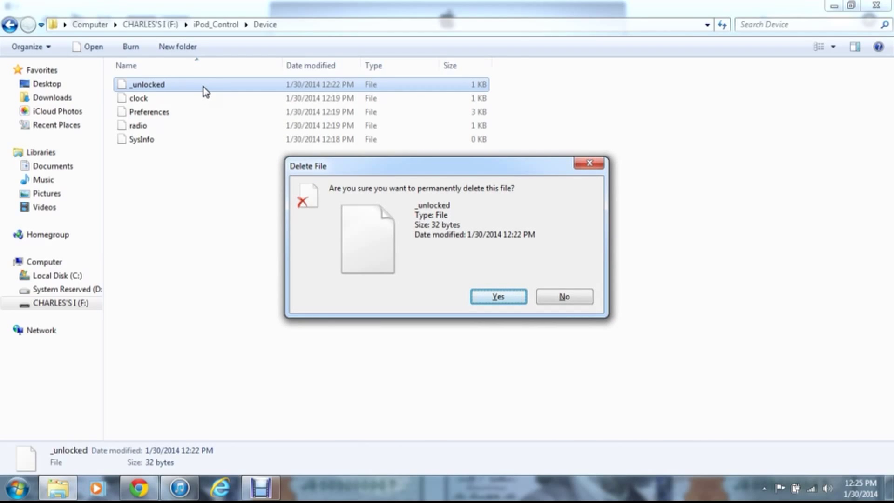
key(Return)
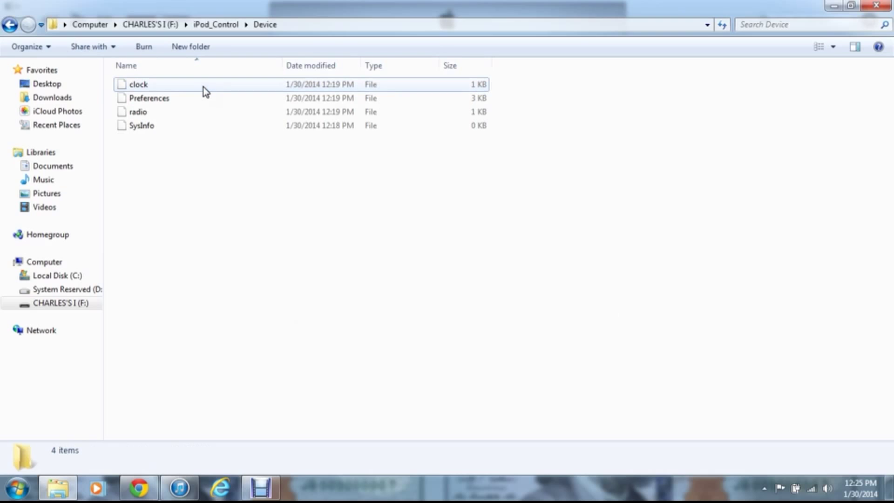
- Go to Computer and eject the iPod's drive F: so it can be safely removed
click(50, 304)
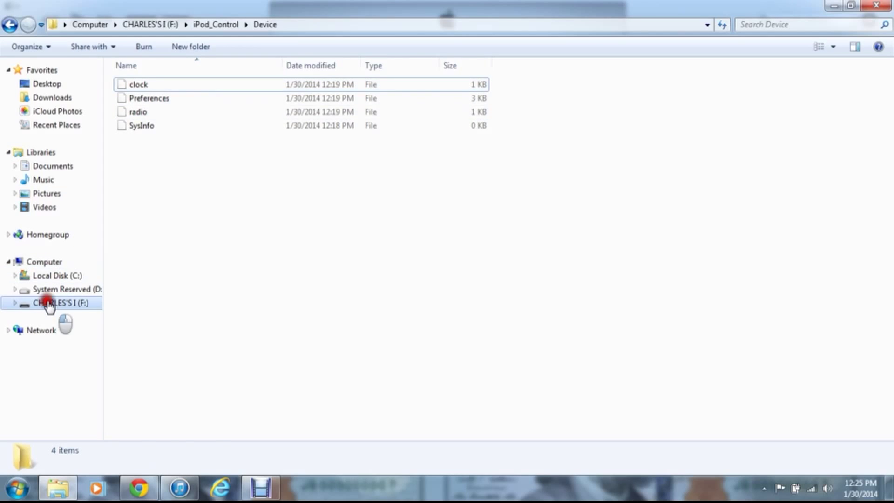
click(43, 259)
right_click(328, 148)
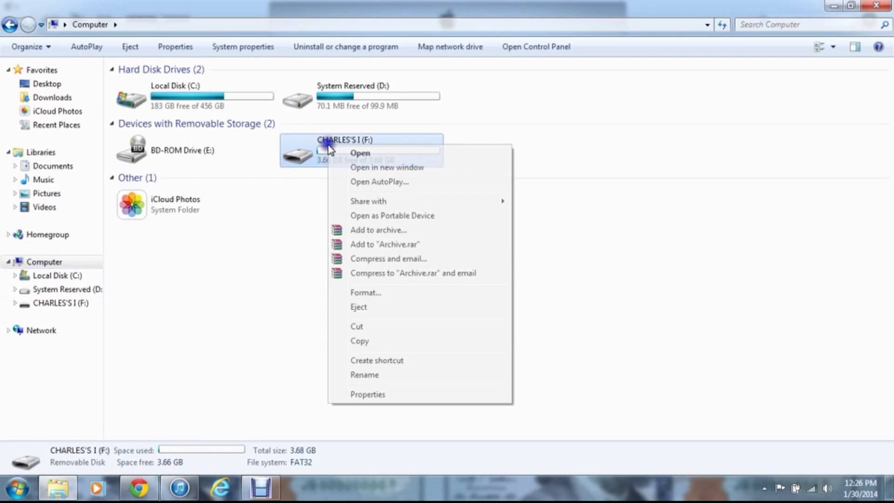
click(375, 308)
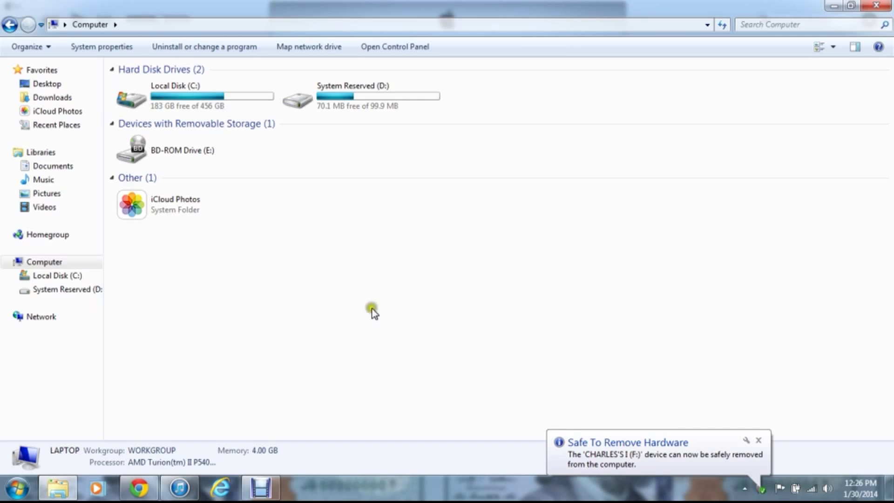
- Switch back to iTunes, now showing the iTunes Radio page
click(181, 488)
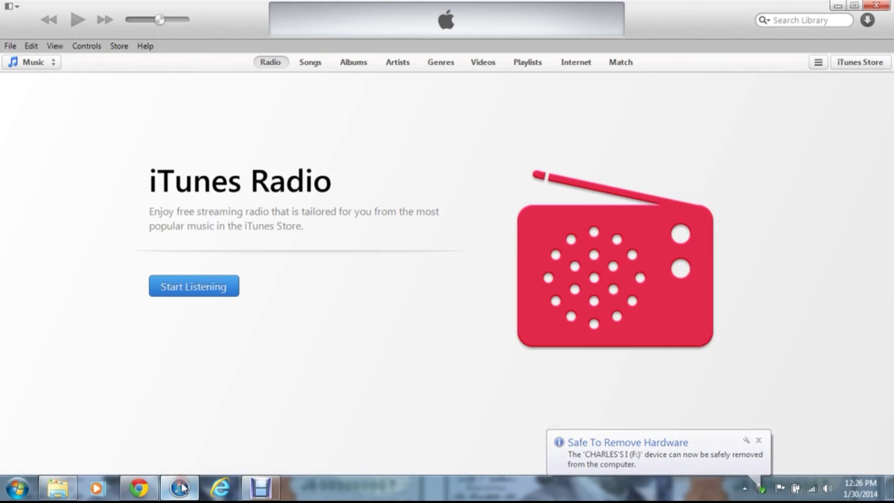